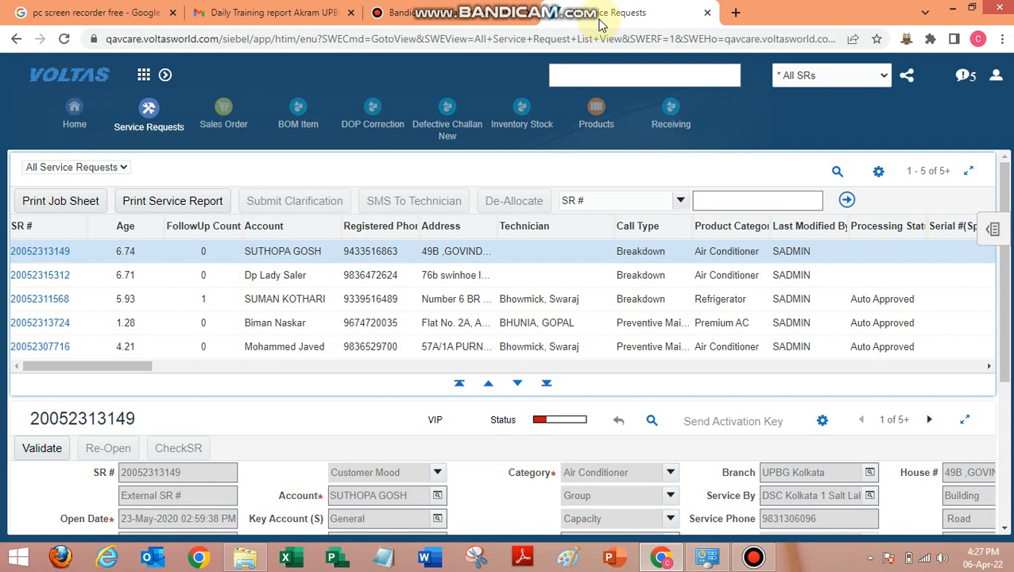
left_click(753, 557)
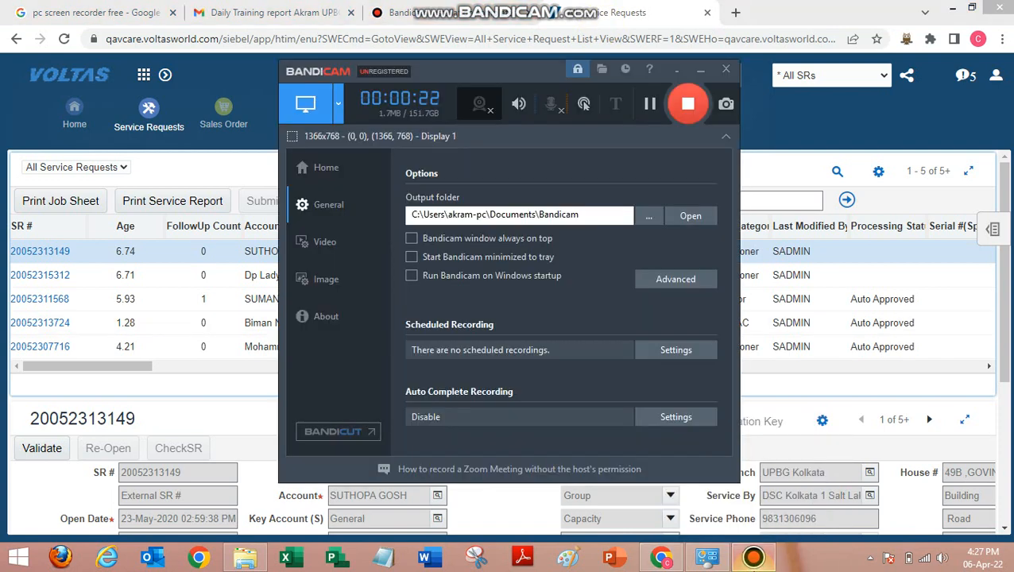
left_click(753, 557)
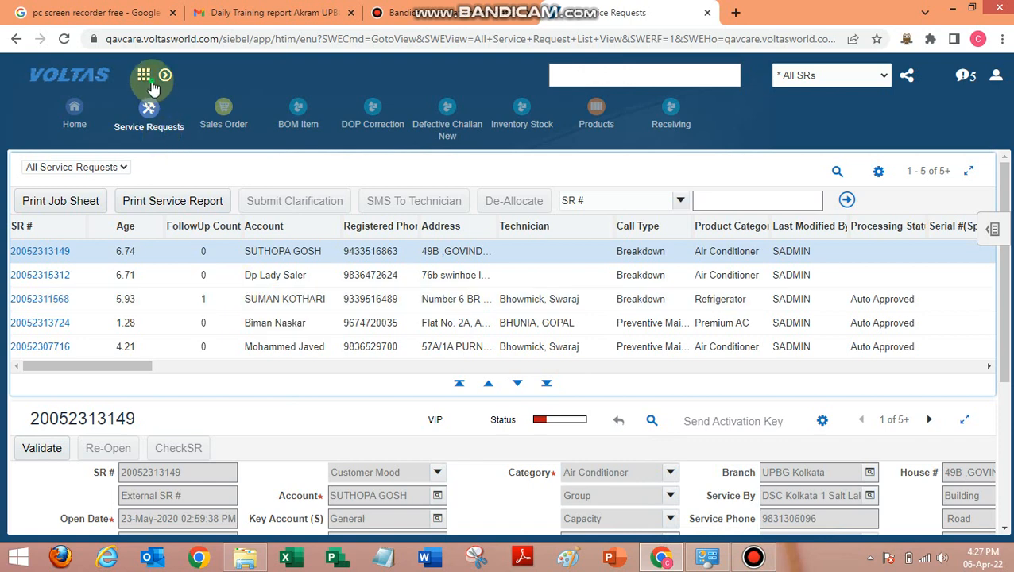
Step: Find the Receiving screen by filtering the site map for "rec" and open it
left_click(145, 76)
left_click(166, 165)
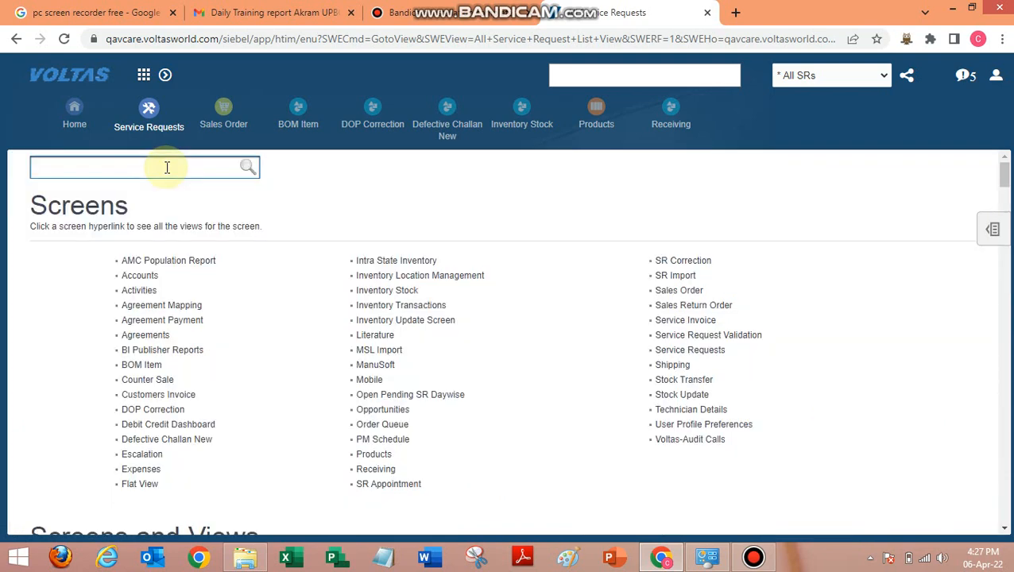
left_click(165, 169)
type("rec")
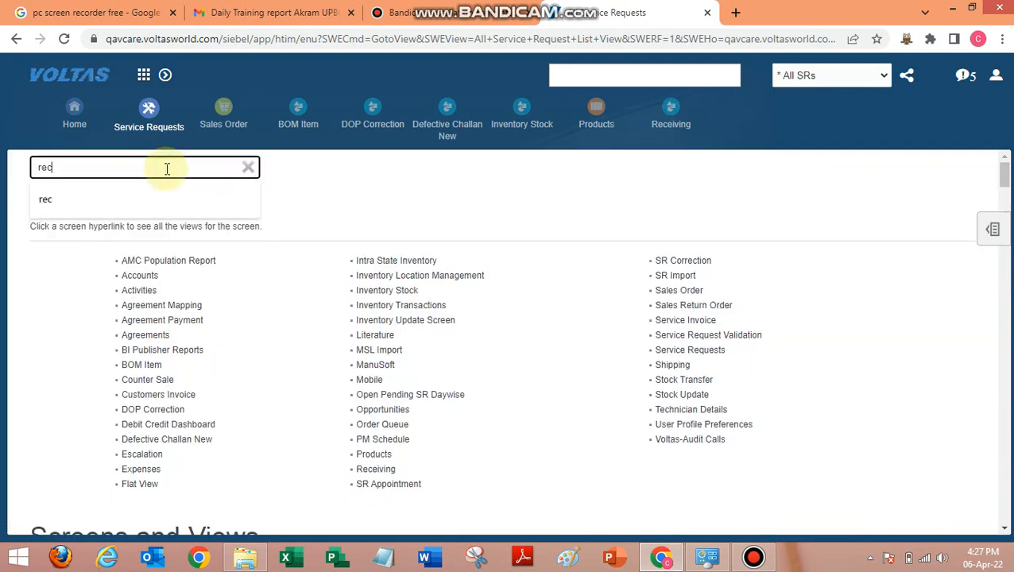
key("Return")
left_click(79, 388)
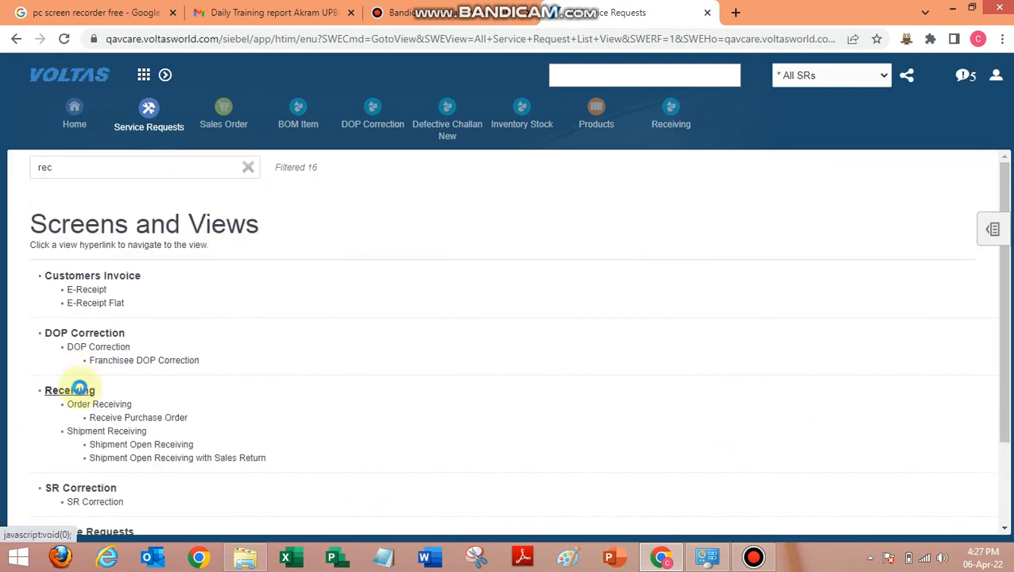
Step: Open the Shipment Receiving list and switch it to the Shipment Open Receiving with Sales Return view
left_click(991, 225)
left_click(865, 218)
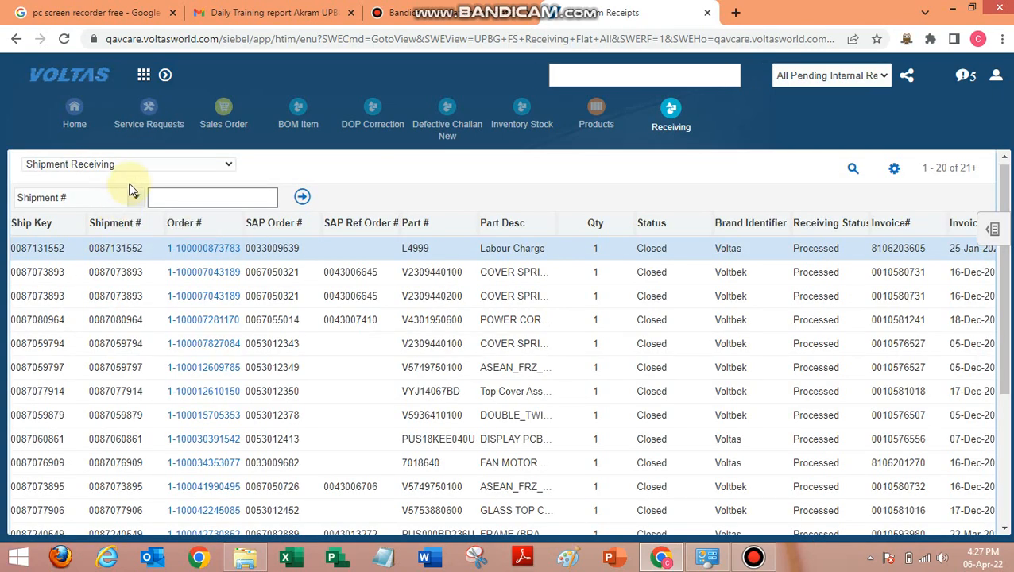
left_click(144, 165)
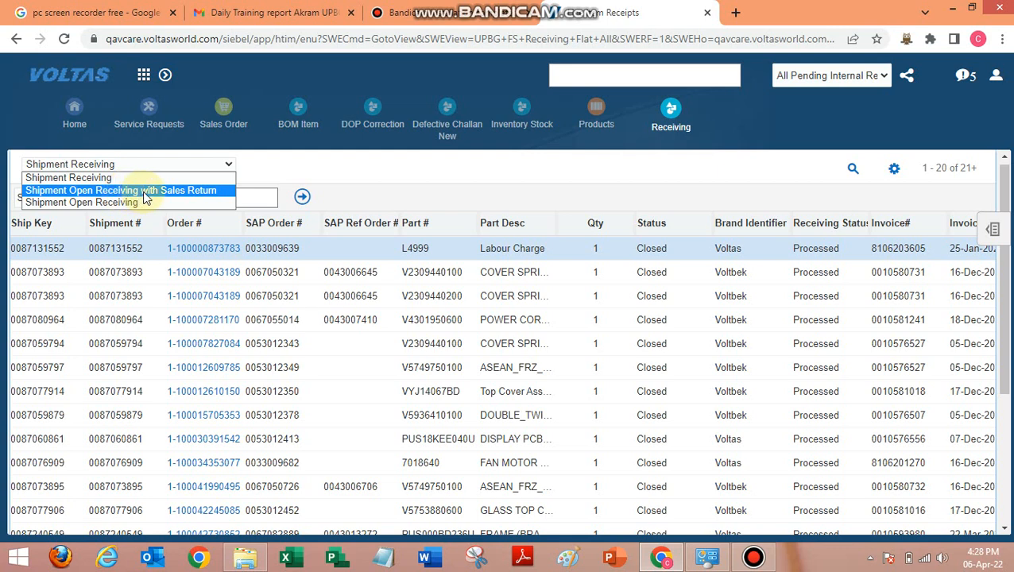
left_click(145, 191)
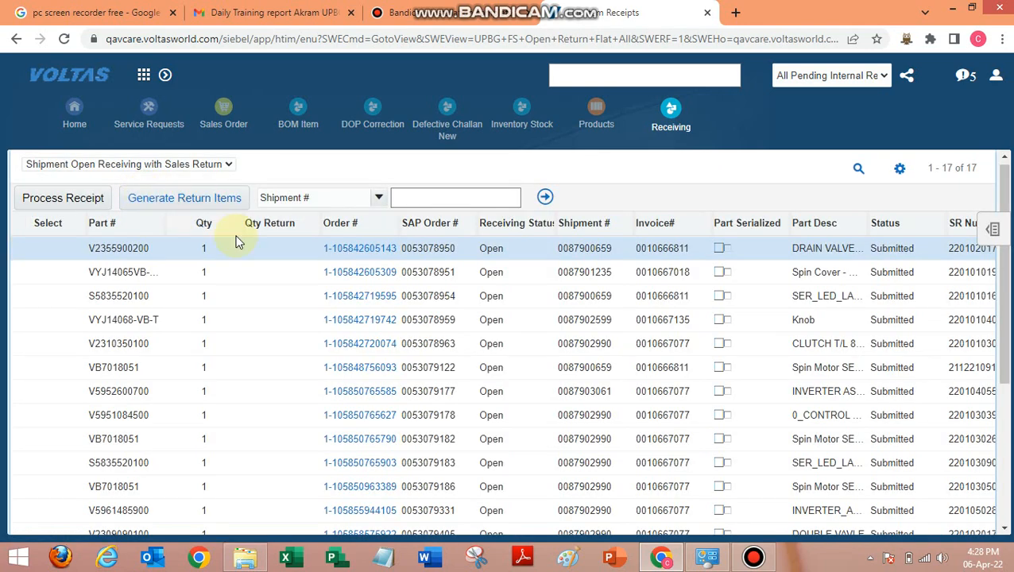
mouse_move(70, 259)
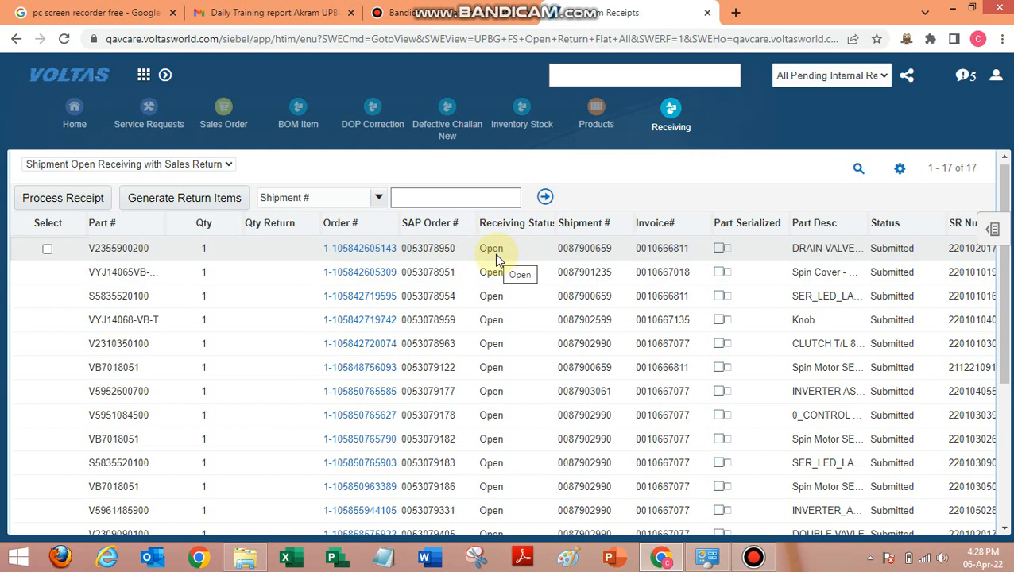
left_click(327, 259)
left_click(50, 251)
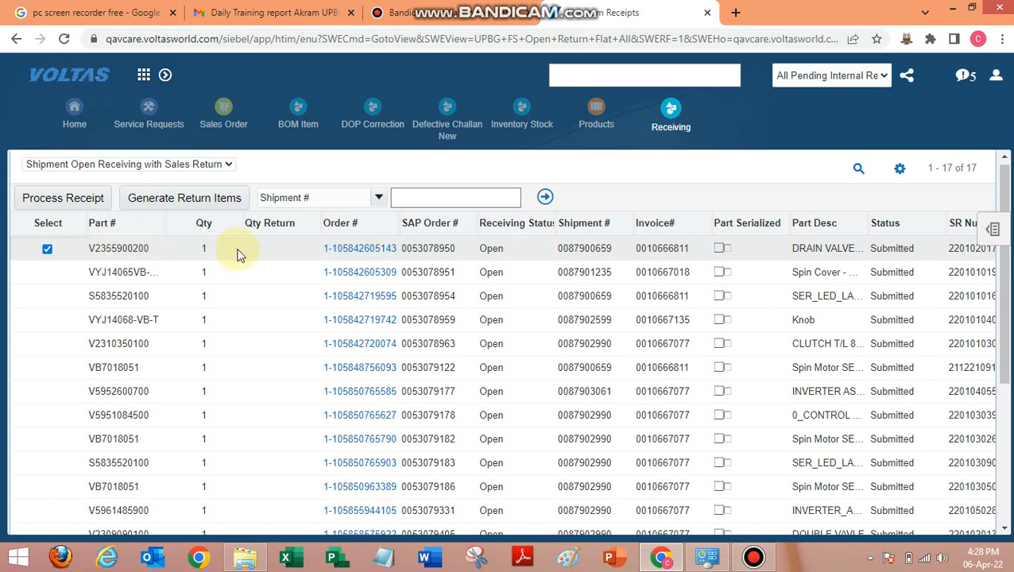
left_click(222, 199)
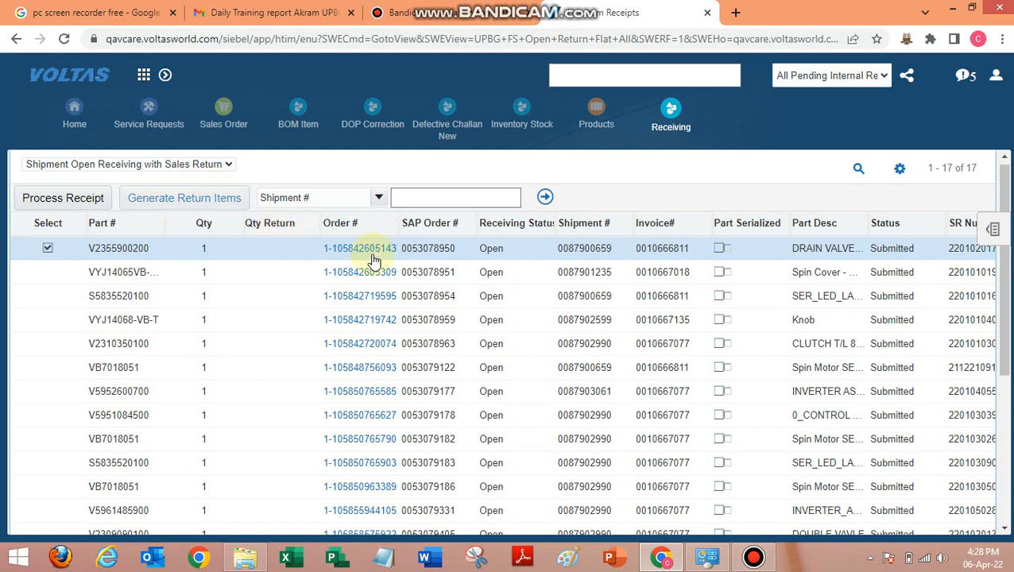
Step: Set the return type of the Part Serial# row to Ok Return and view the return reasons offered
left_click_drag(1004, 280, 1007, 433)
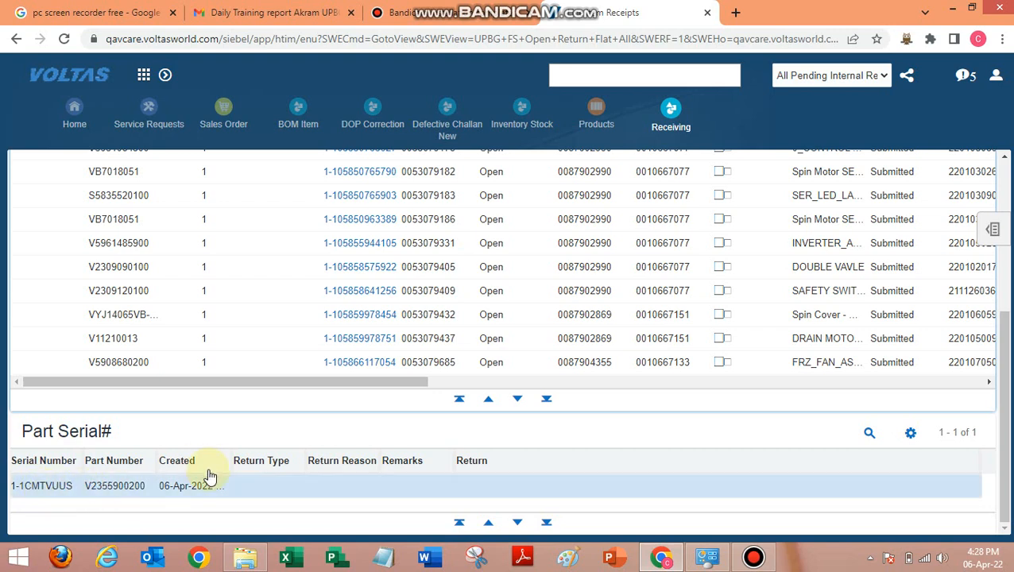
left_click(251, 483)
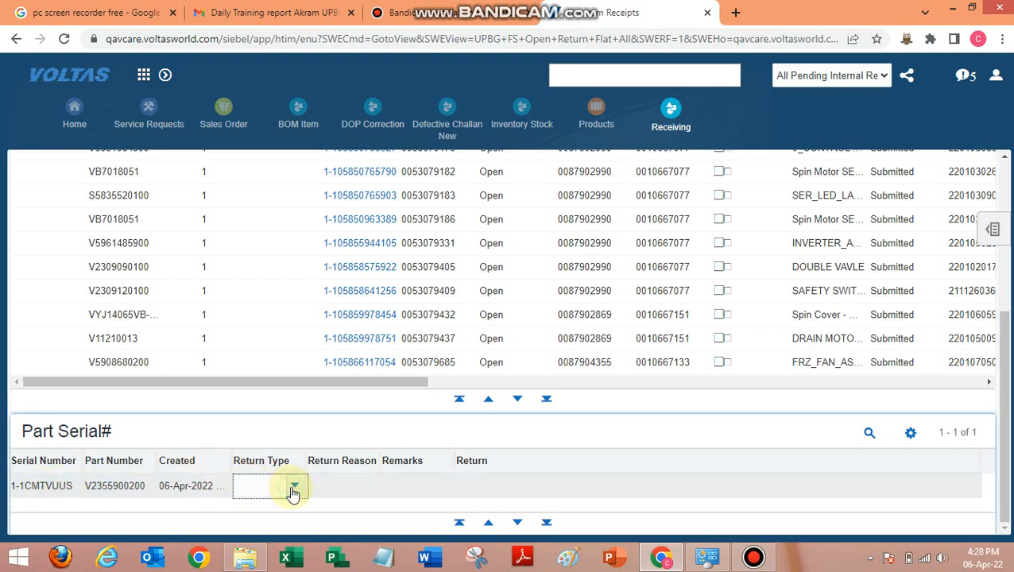
left_click(293, 488)
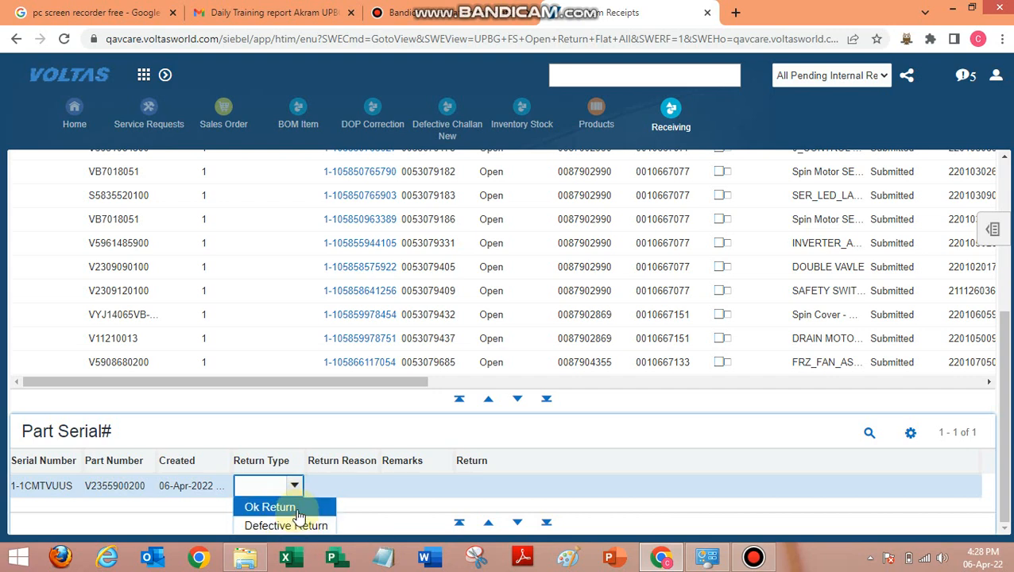
left_click(324, 500)
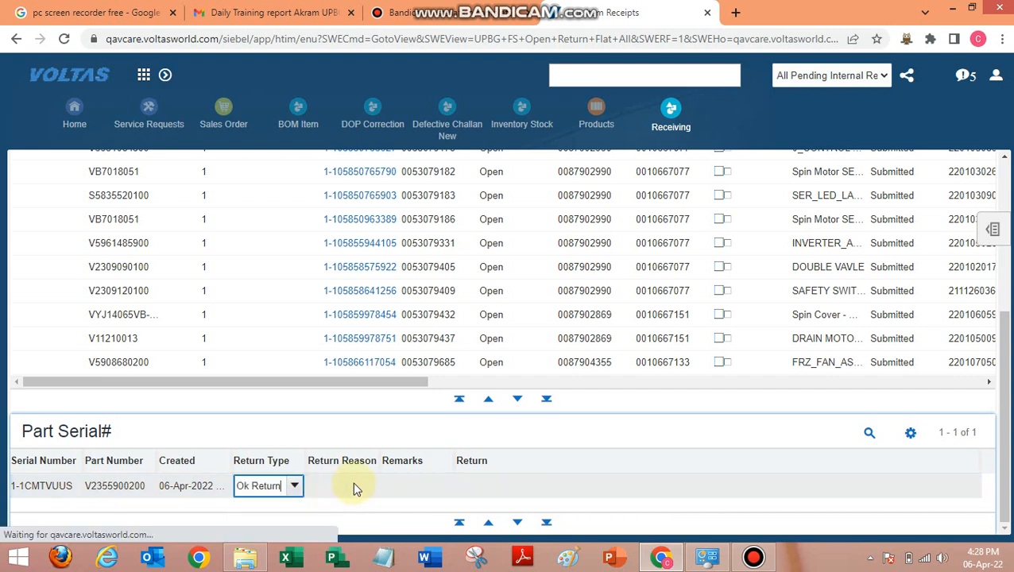
left_click(359, 485)
left_click(367, 488)
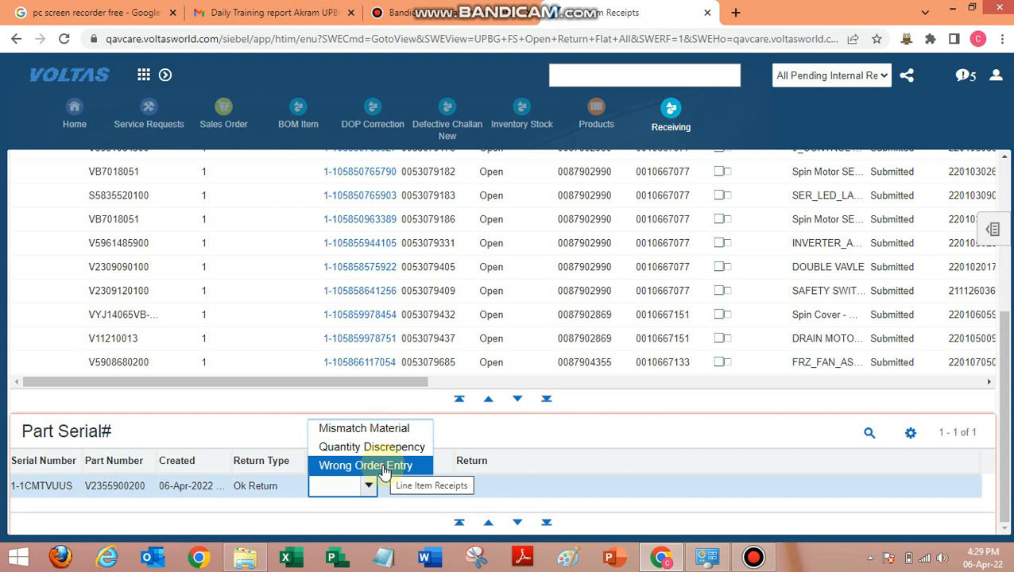
Step: Set the Part Serial# row's return type to Defective Return and review the return reasons for that type
left_click(252, 486)
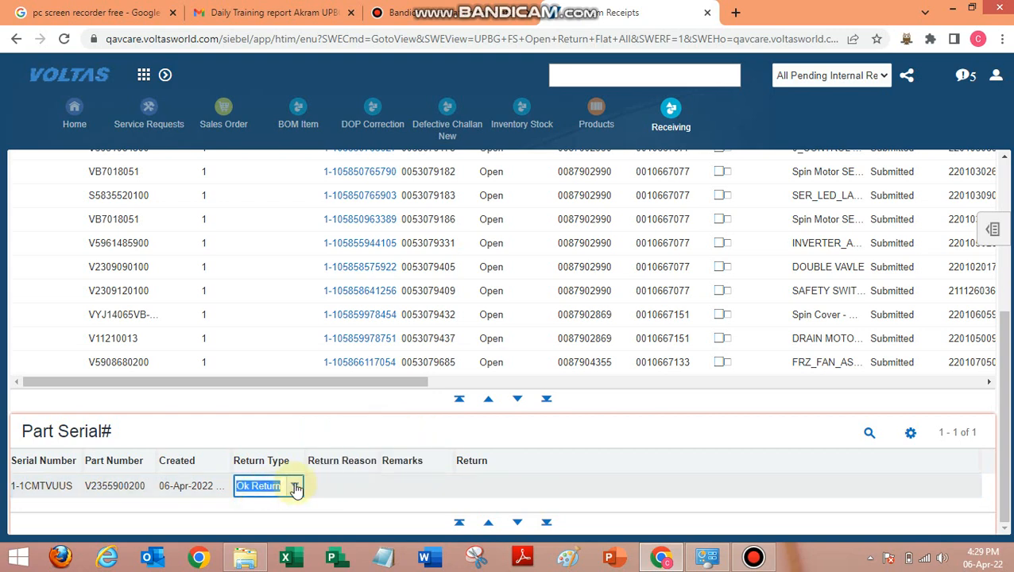
left_click(295, 486)
left_click(283, 526)
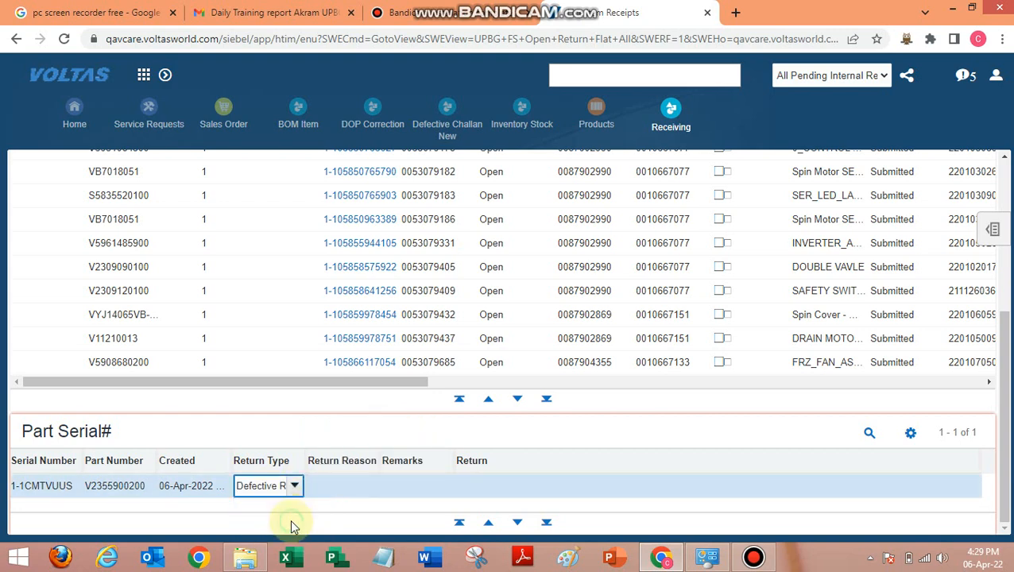
left_click(354, 486)
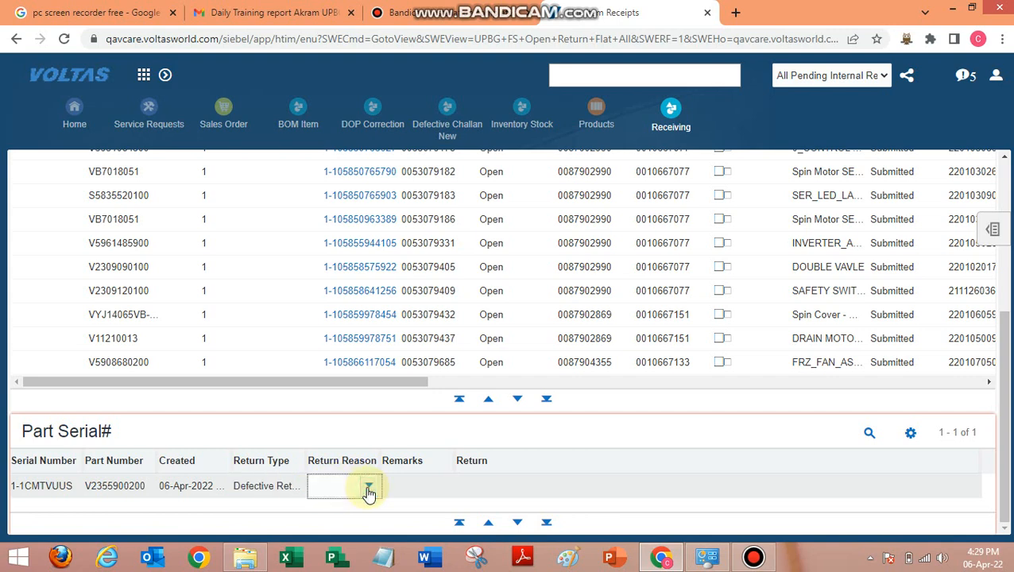
left_click(368, 487)
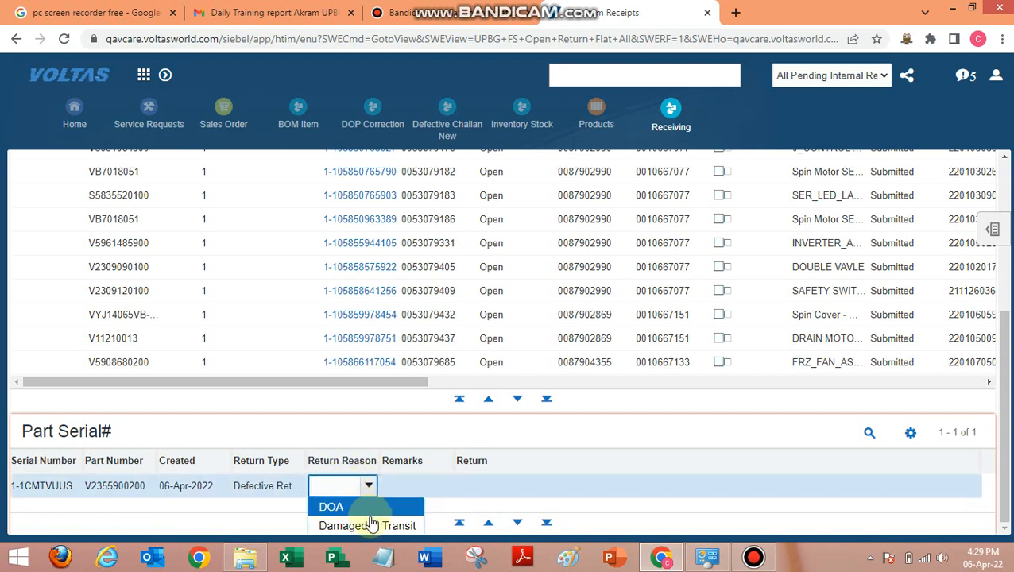
left_click(284, 489)
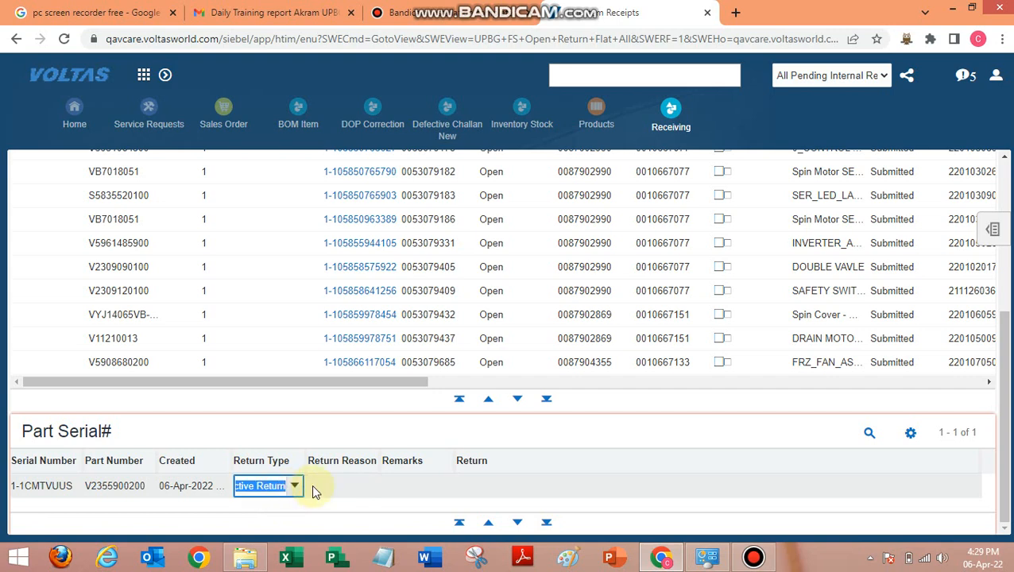
left_click(314, 485)
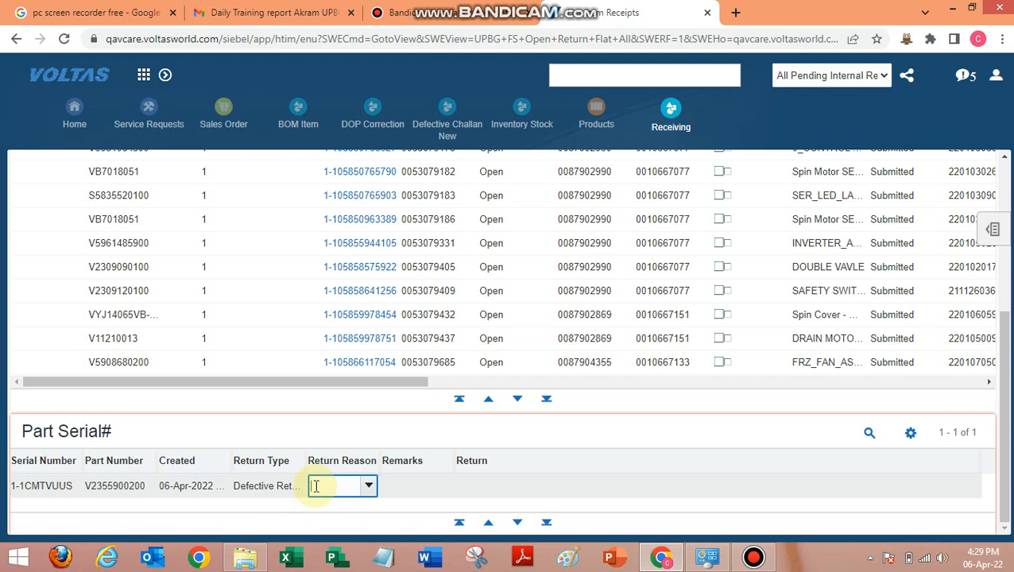
Step: Set the Part Serial# row's return type to Ok Return and its return reason to Mismatch Material
left_click(286, 489)
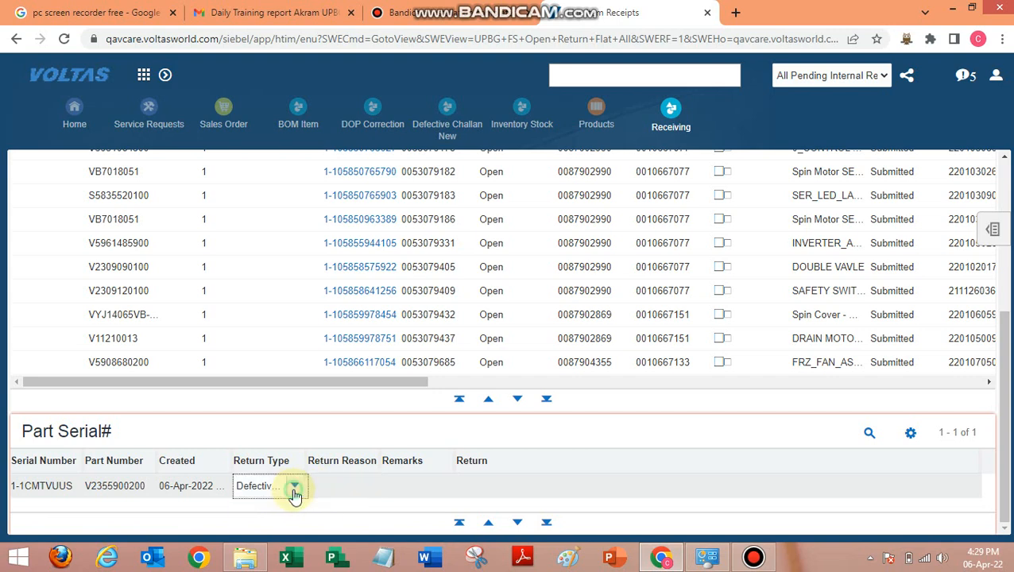
left_click(294, 488)
left_click(290, 506)
left_click(327, 485)
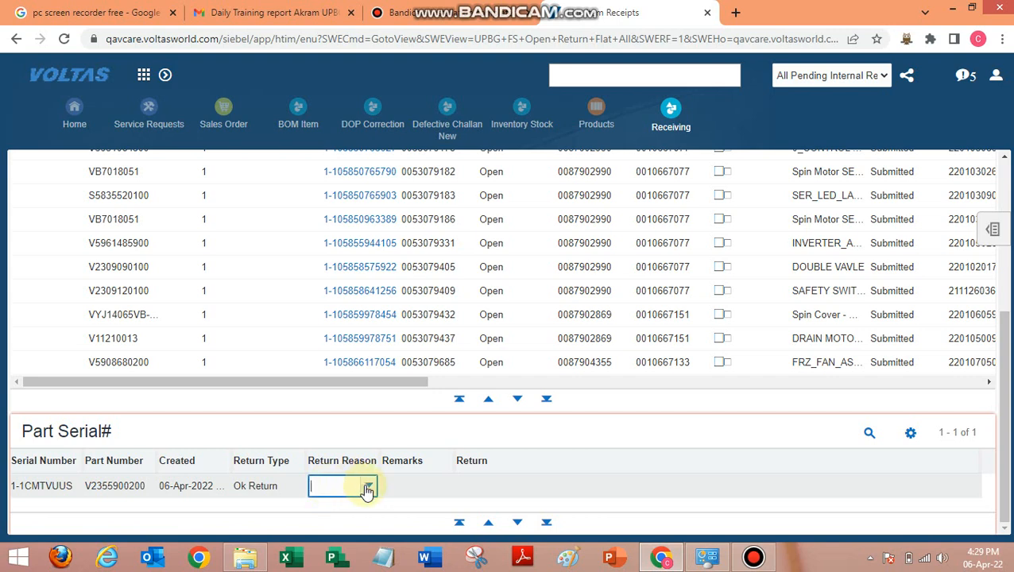
left_click(367, 487)
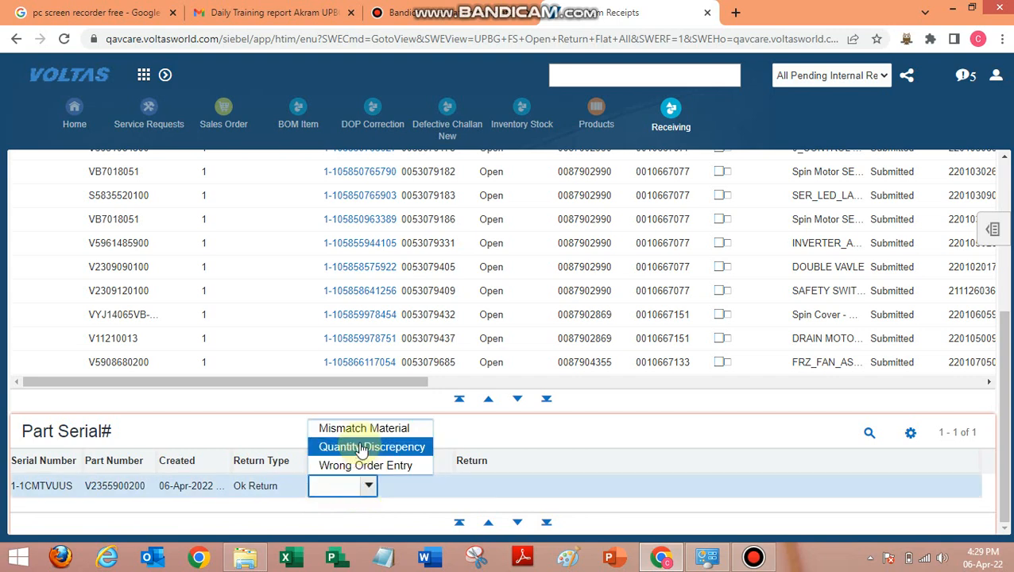
left_click(363, 433)
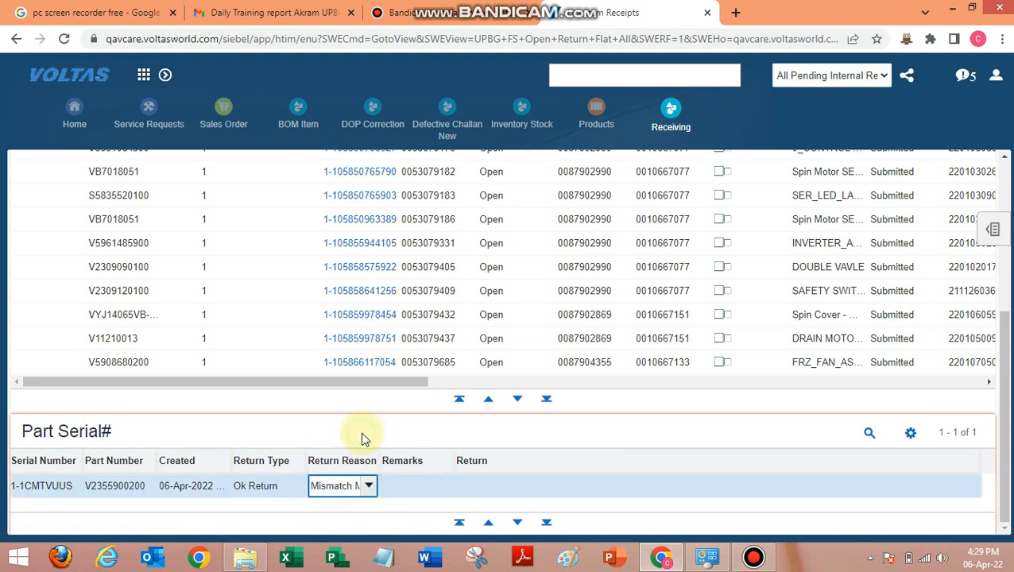
Step: Enter "Test" as the Part Serial# row's remarks and flag the row for return
left_click(410, 481)
type("Test")
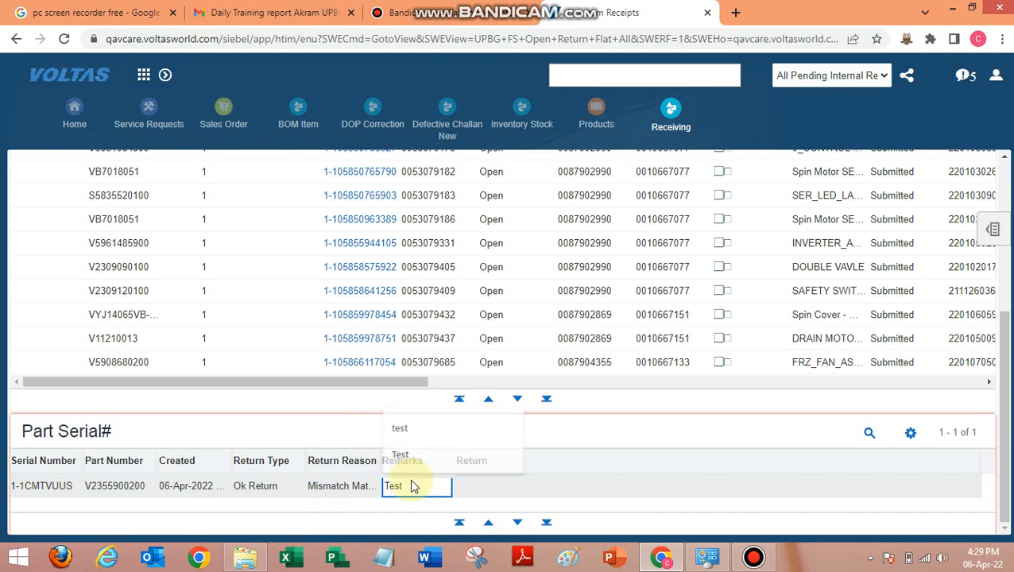
key("Tab")
key("space")
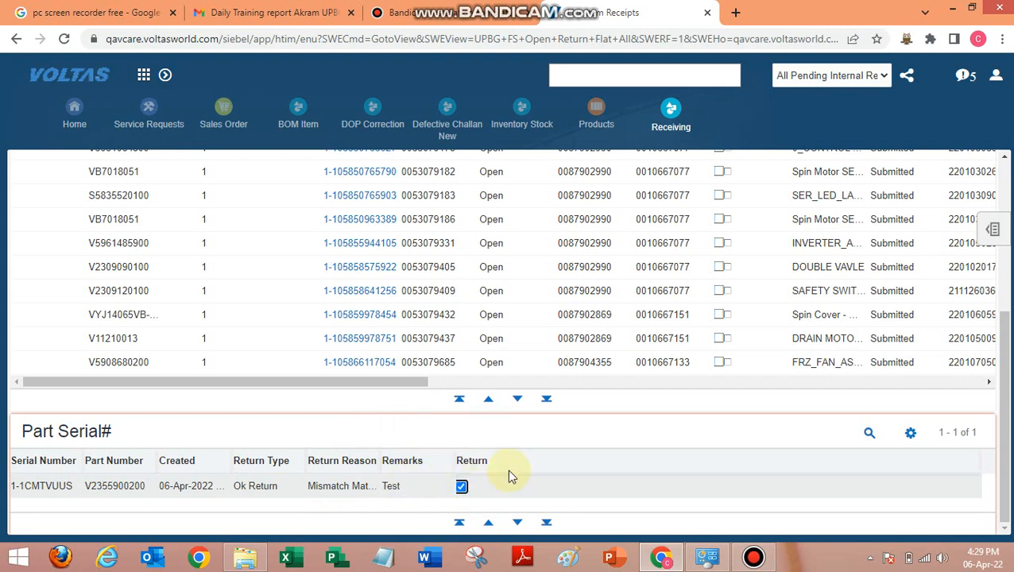
left_click_drag(1004, 378, 606, 140)
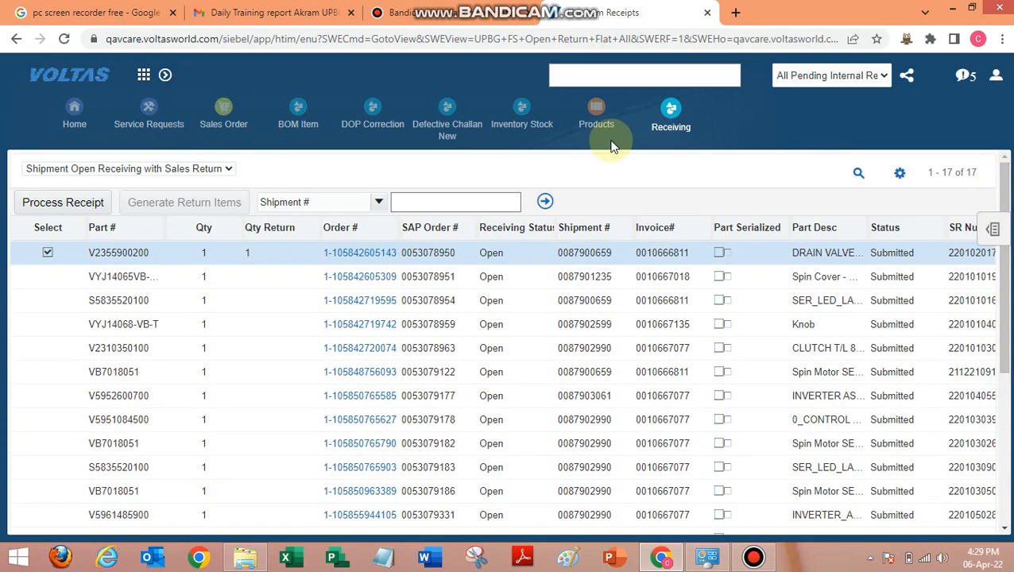
left_click(68, 204)
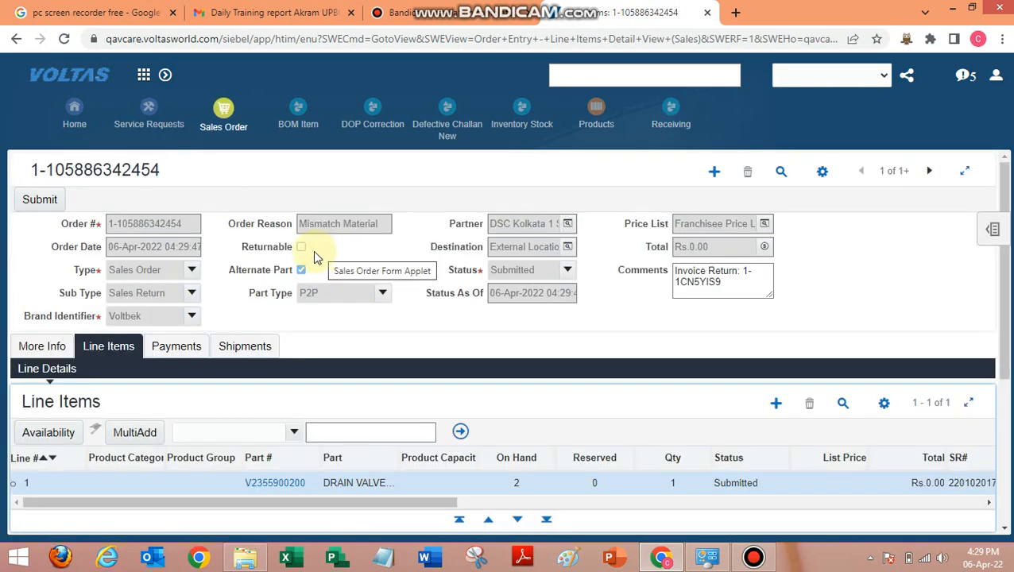
Step: Copy the full order number of the sales return order and paste it into a blank Notepad document
double_click(151, 223)
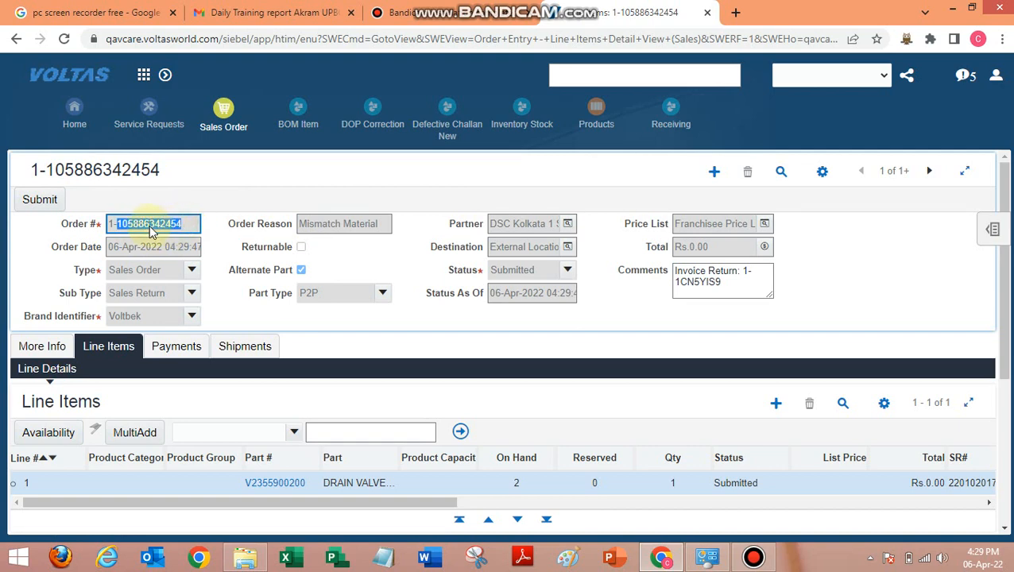
triple_click(113, 225)
key("ctrl+c")
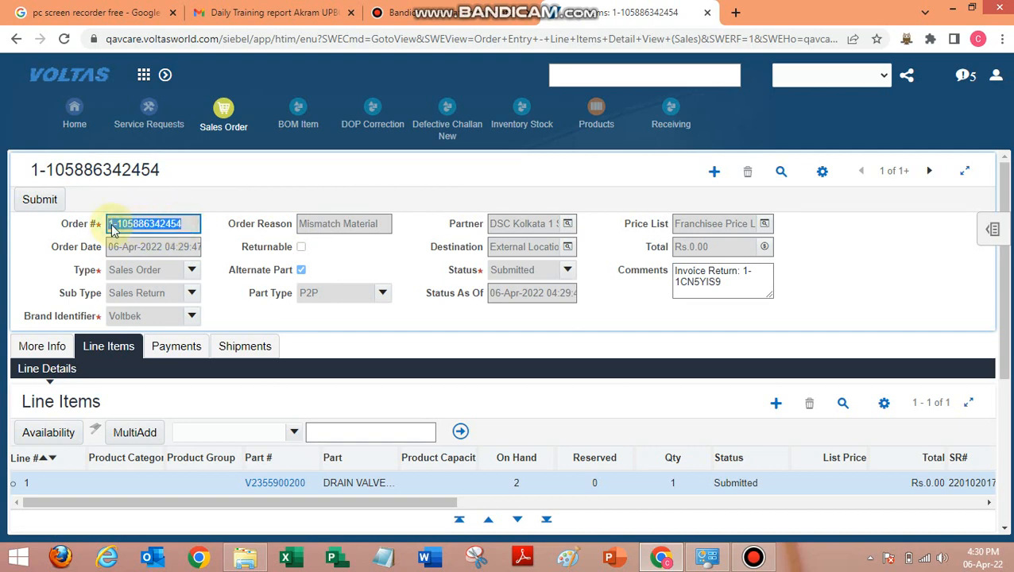
left_click(368, 547)
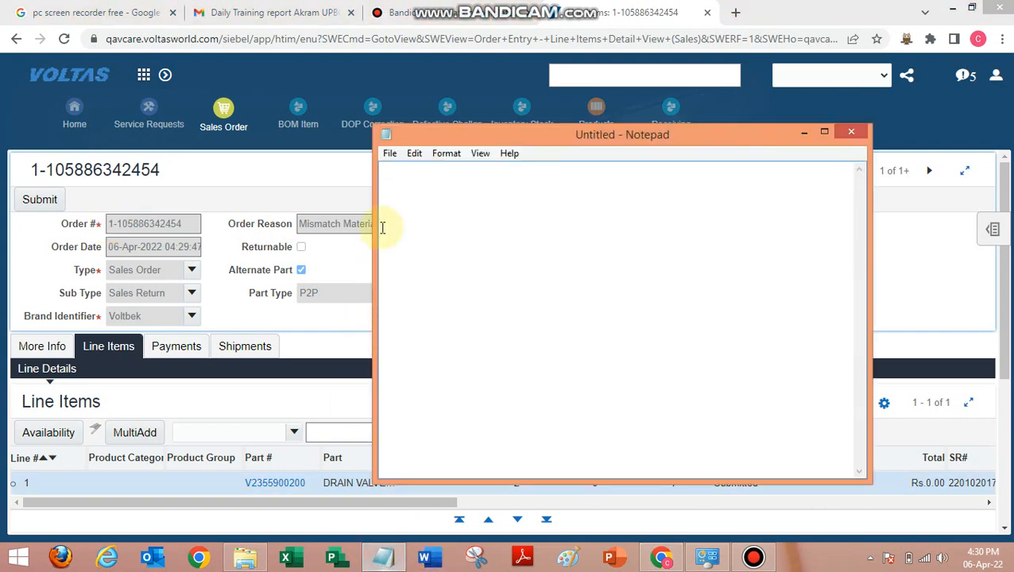
key("ctrl+v")
Step: Return to the sales return order in the browser and check its Status field
left_click(267, 223)
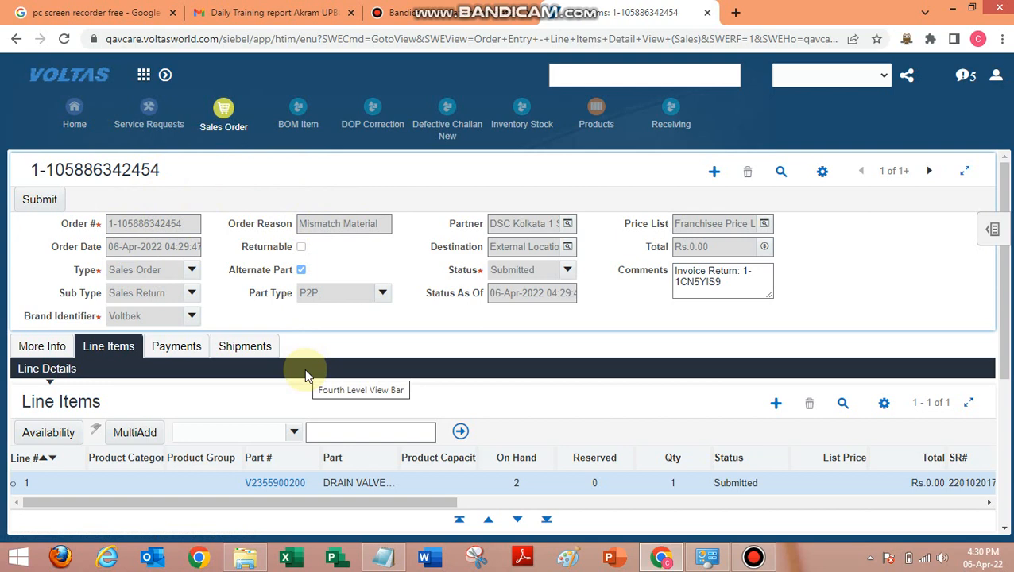
left_click(525, 273)
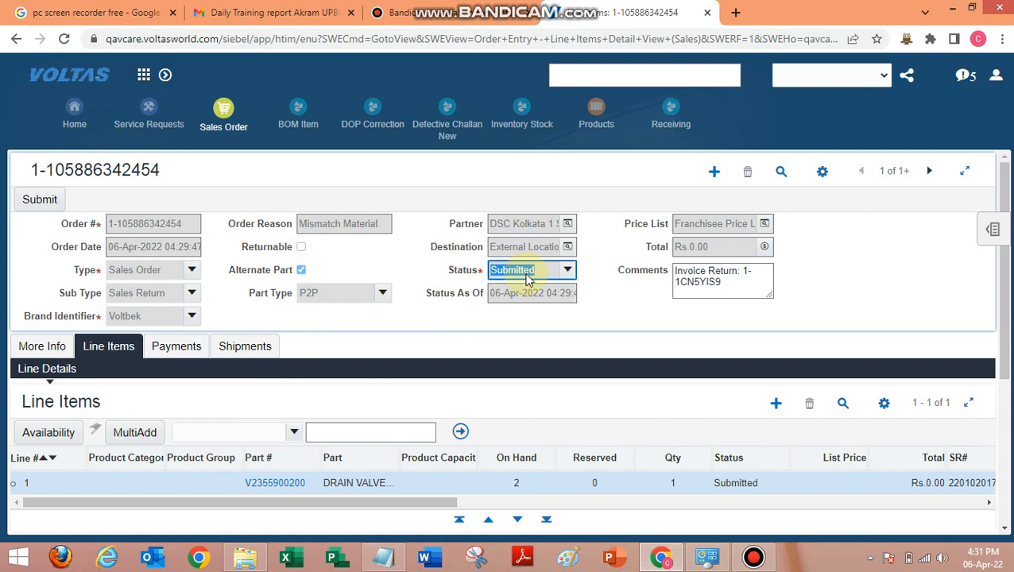
Step: Copy the sales return order's number and open the Line Item Export view of the sales orders
left_click(153, 229)
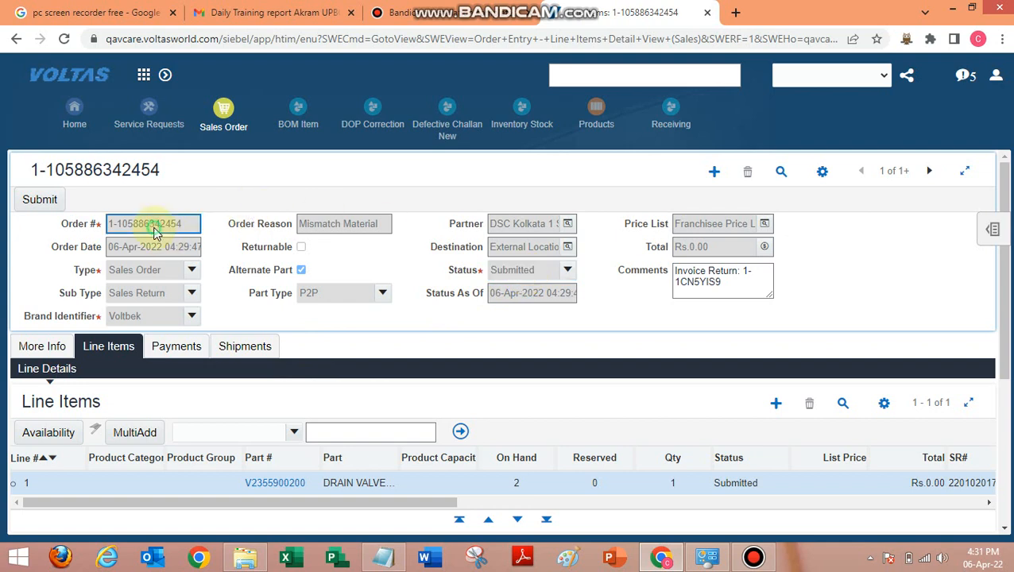
triple_click(155, 229)
key("ctrl+c")
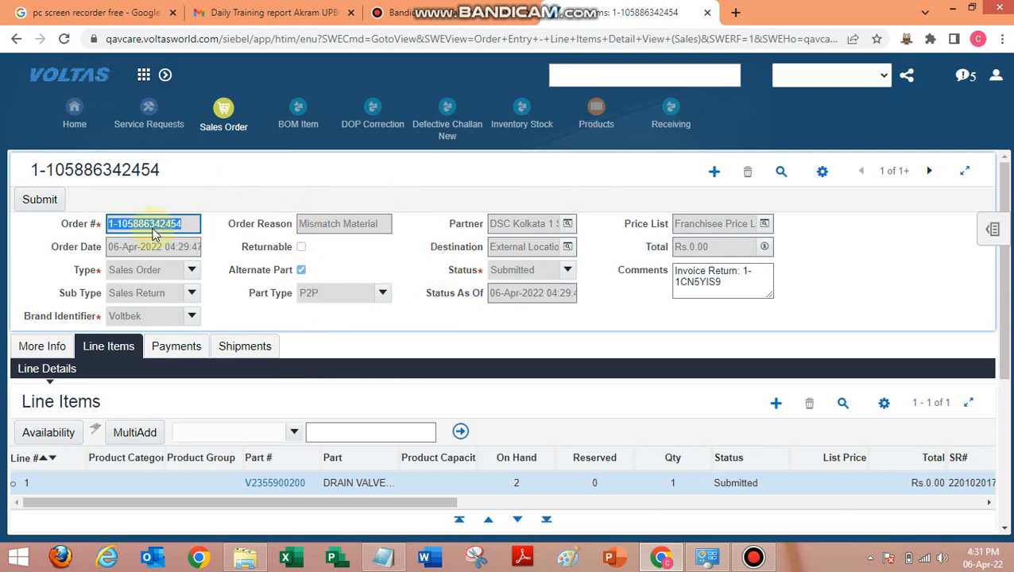
left_click(224, 111)
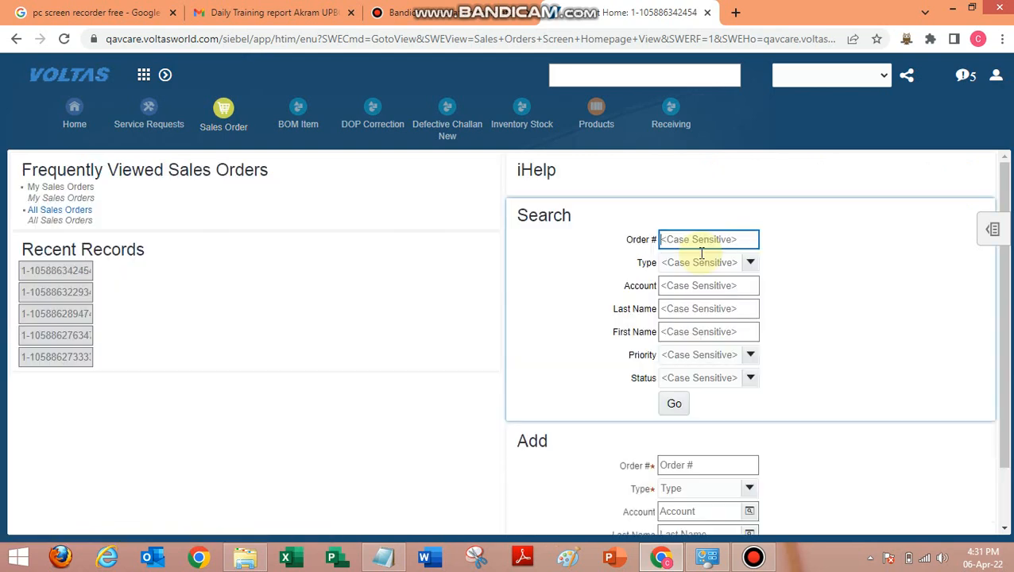
left_click(991, 230)
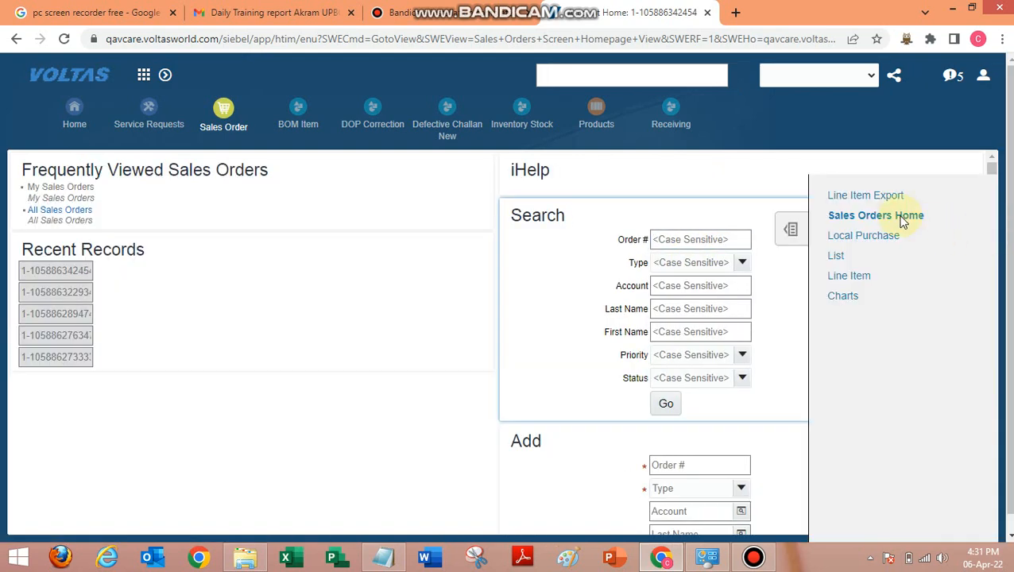
left_click(866, 196)
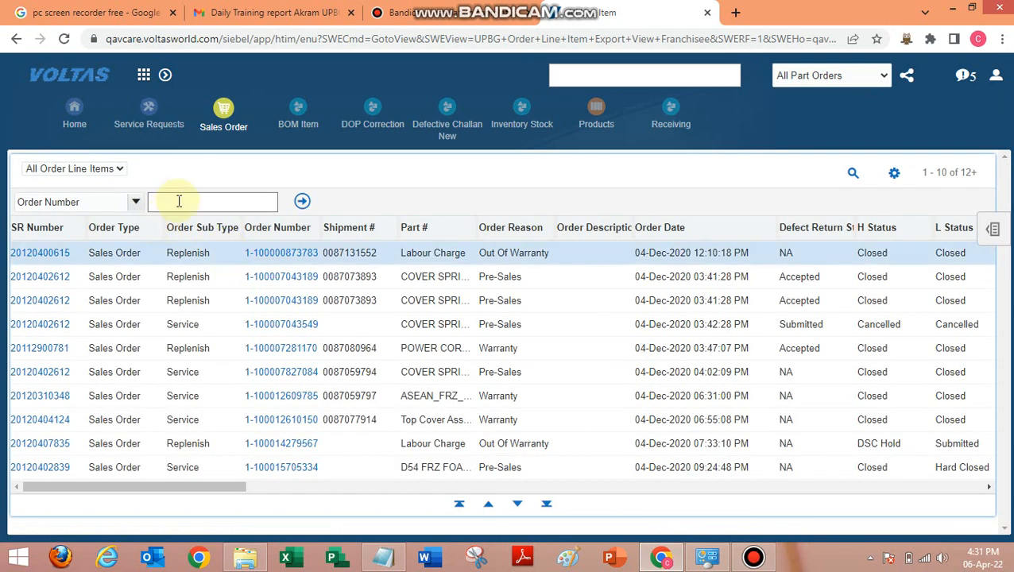
Step: Query the order line items by the copied order number
key("alt+q")
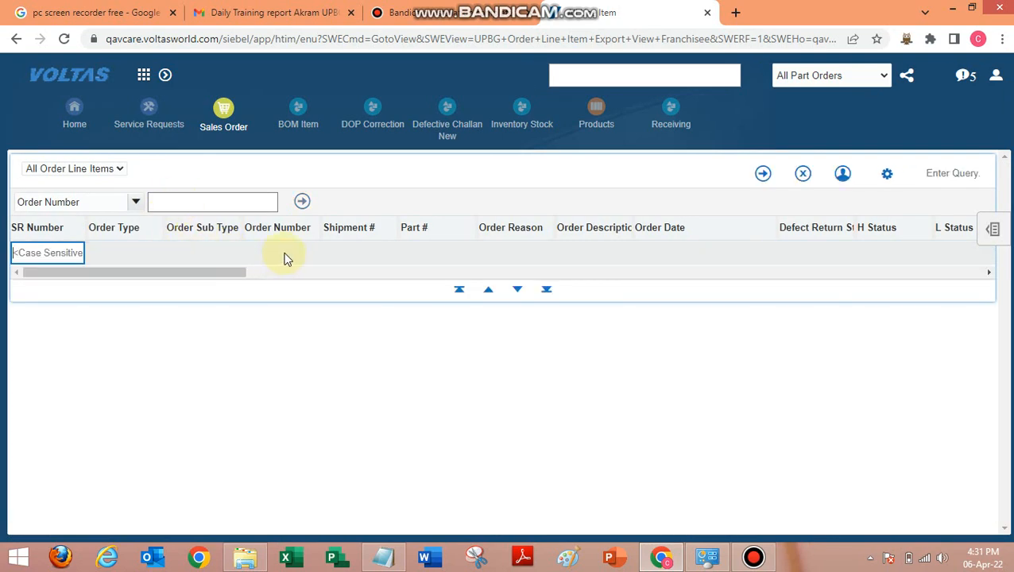
left_click(282, 252)
key("ctrl+v")
key("Return")
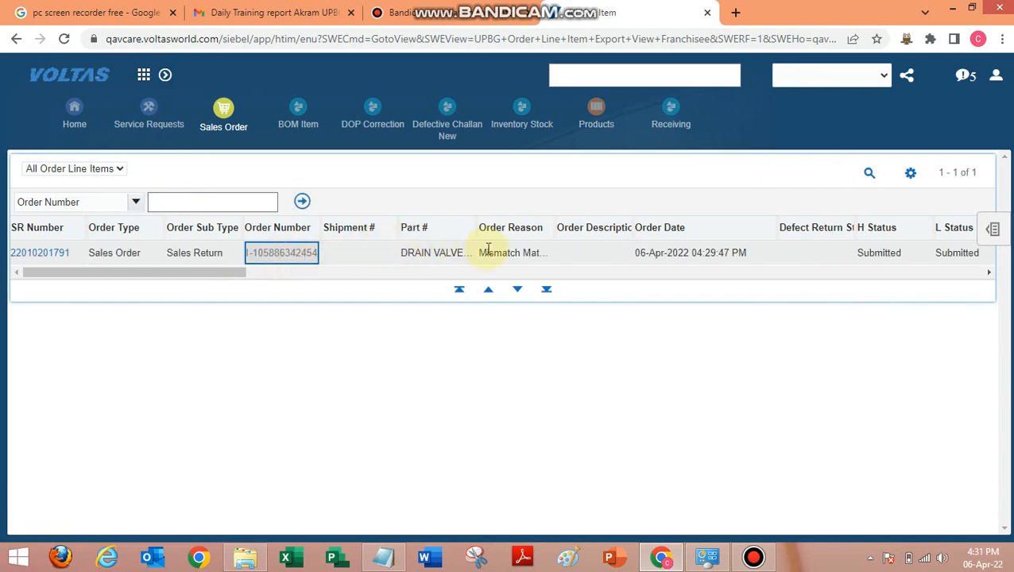
Step: Check the order sub type, order reason and H Status of the sales return line item
left_click(209, 253)
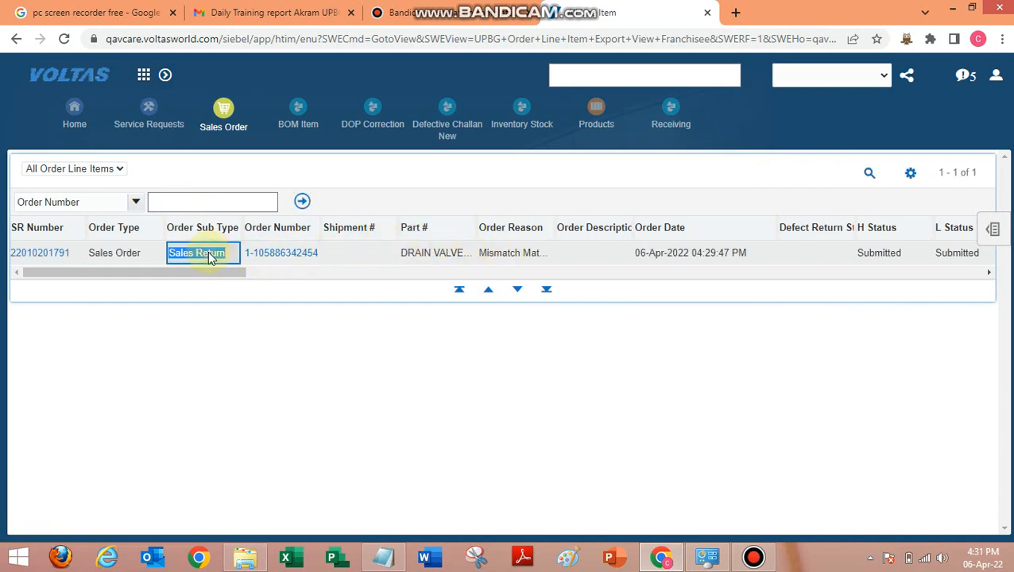
left_click(518, 253)
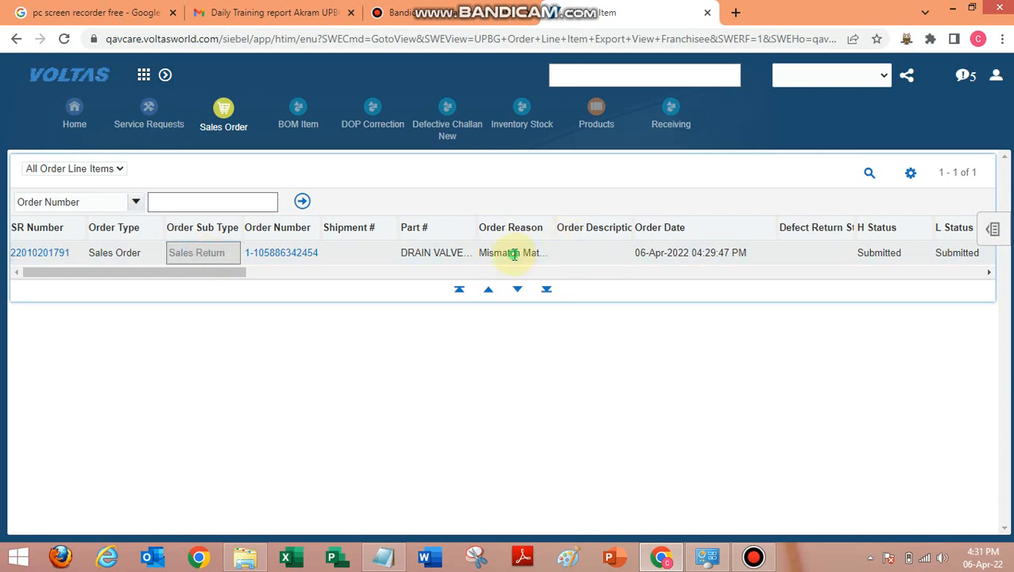
left_click(524, 258)
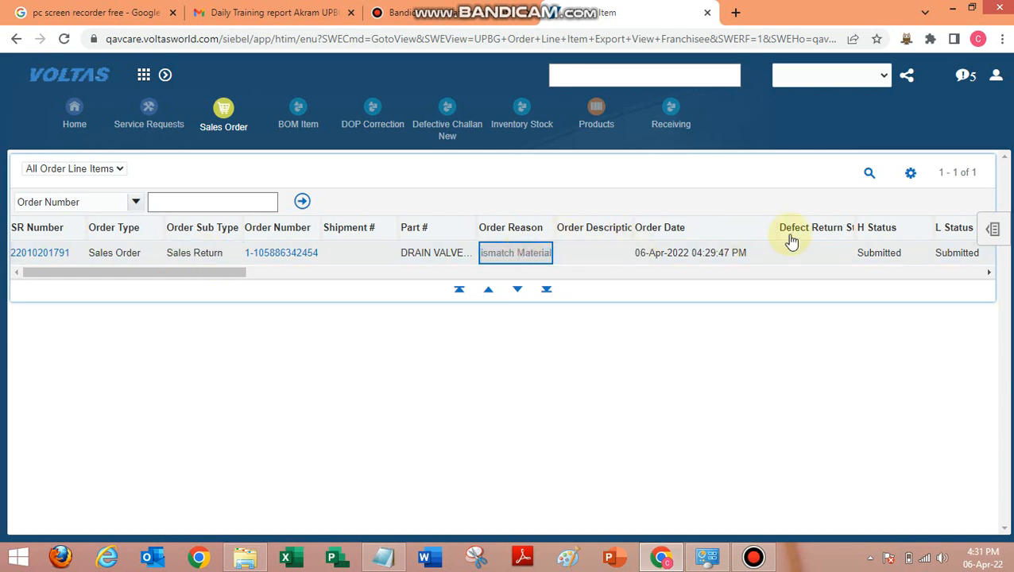
left_click(877, 254)
left_click(897, 260)
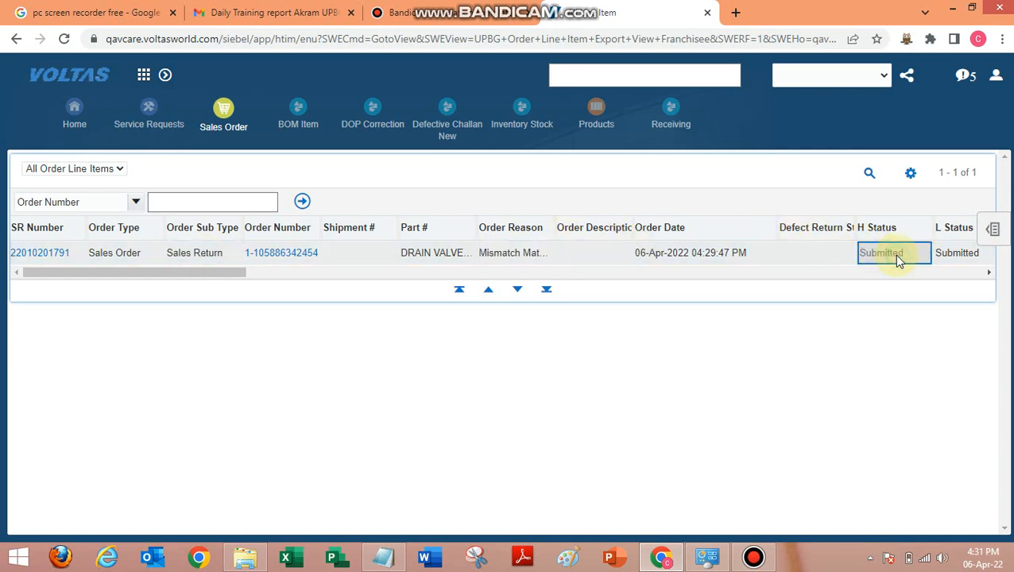
double_click(897, 260)
left_click(910, 255)
double_click(898, 260)
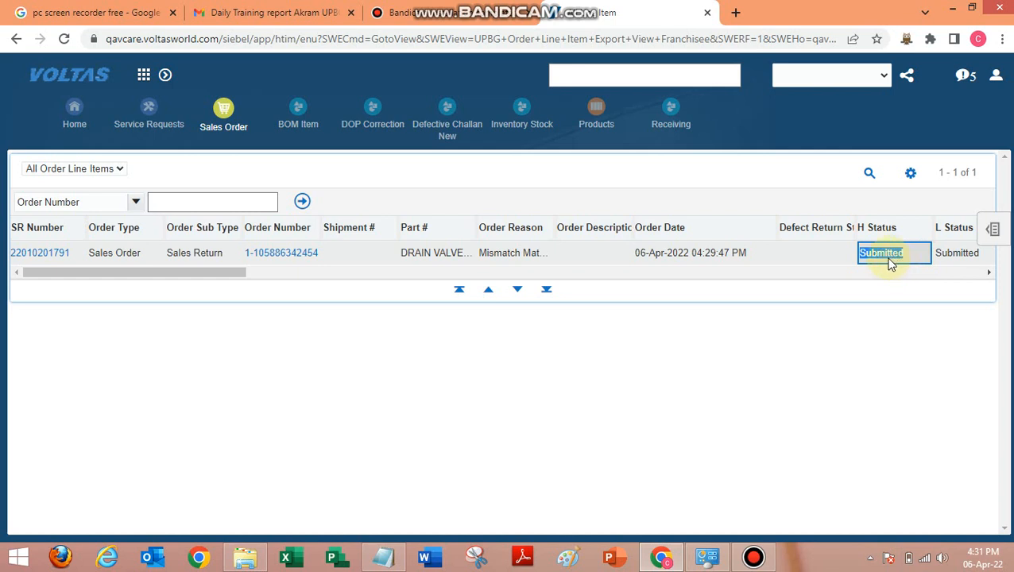
left_click(900, 259)
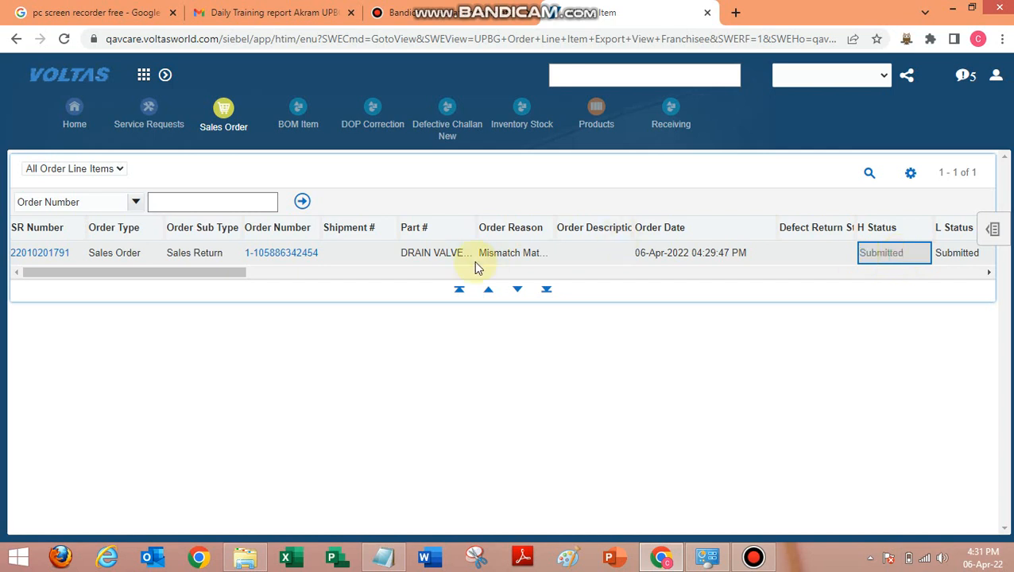
Step: Check the Shipment # field of the sales return line item
left_click_drag(176, 273, 181, 273)
left_click(331, 254)
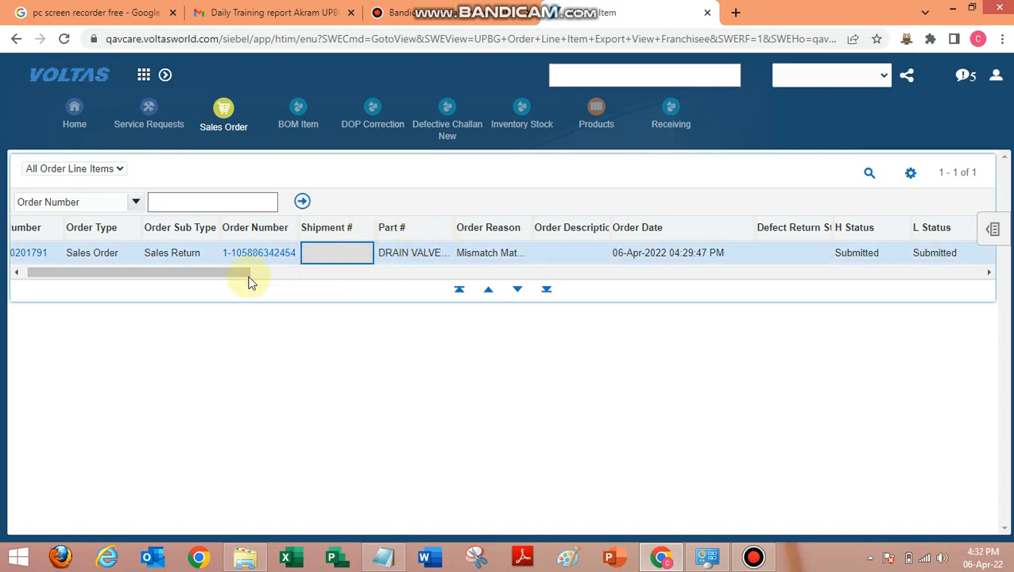
left_click_drag(243, 272, 208, 283)
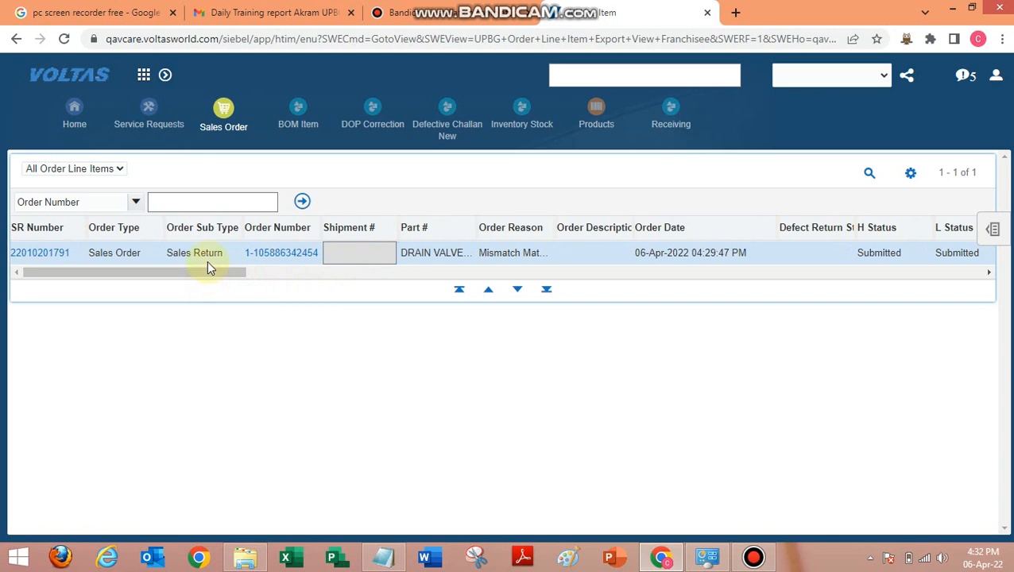
Step: Copy the line's order sub type and query all order line items with the sub type Sales Return
left_click(206, 259)
key("ctrl+c")
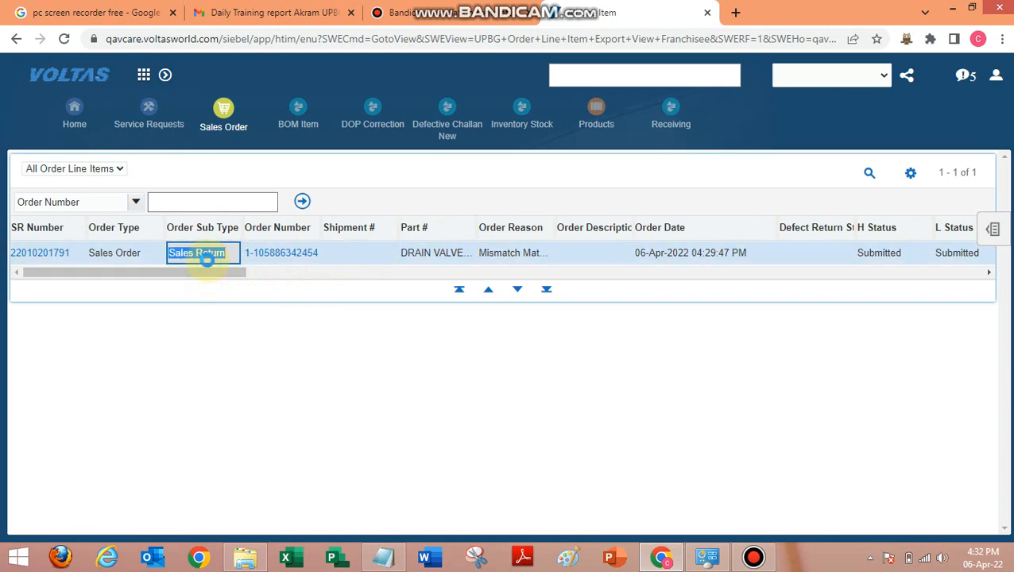
key("alt+q")
key("ctrl+v")
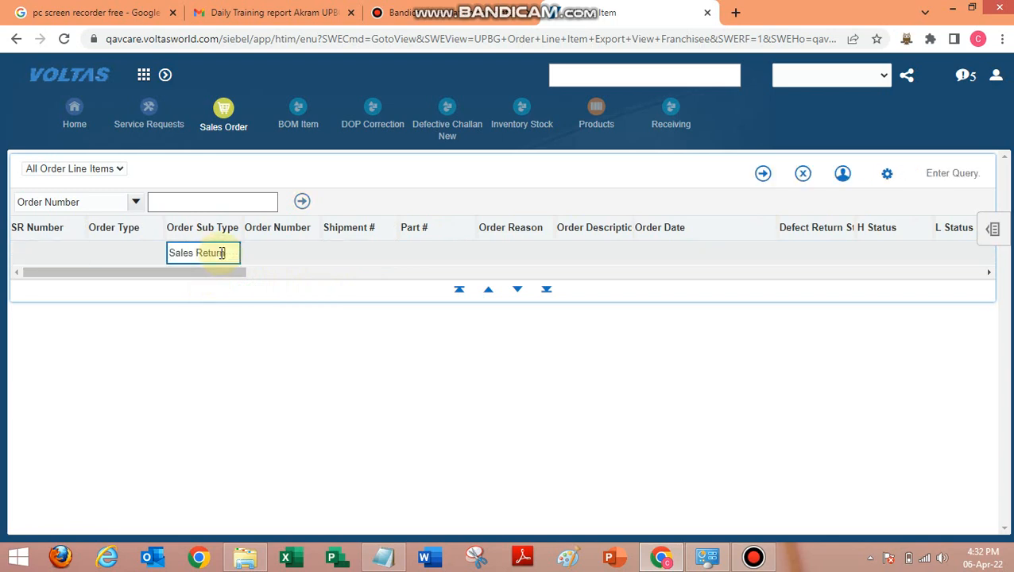
key("Return")
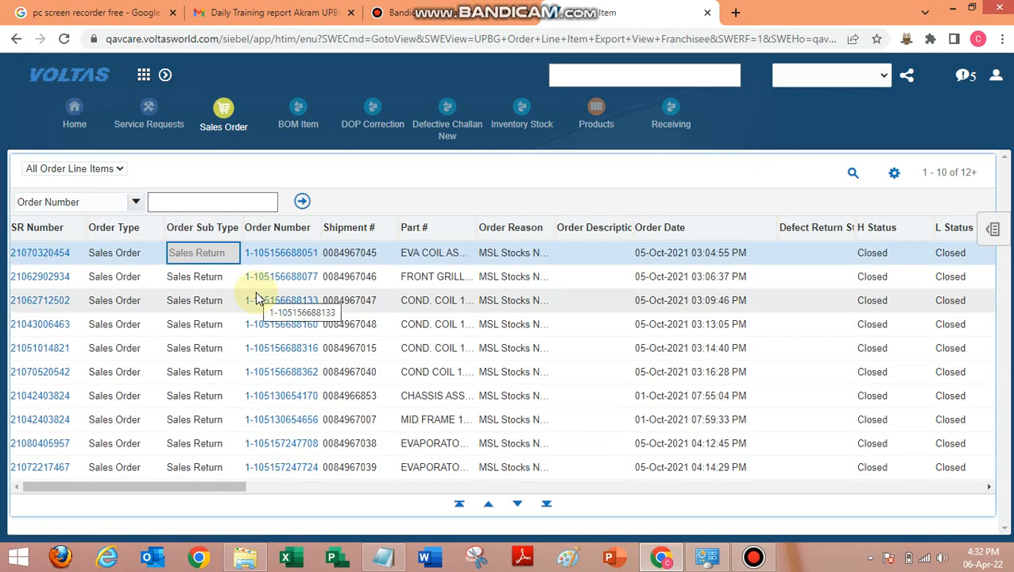
Step: Check the H Status and Shipment # of the first sales return line in the list
left_click(873, 255)
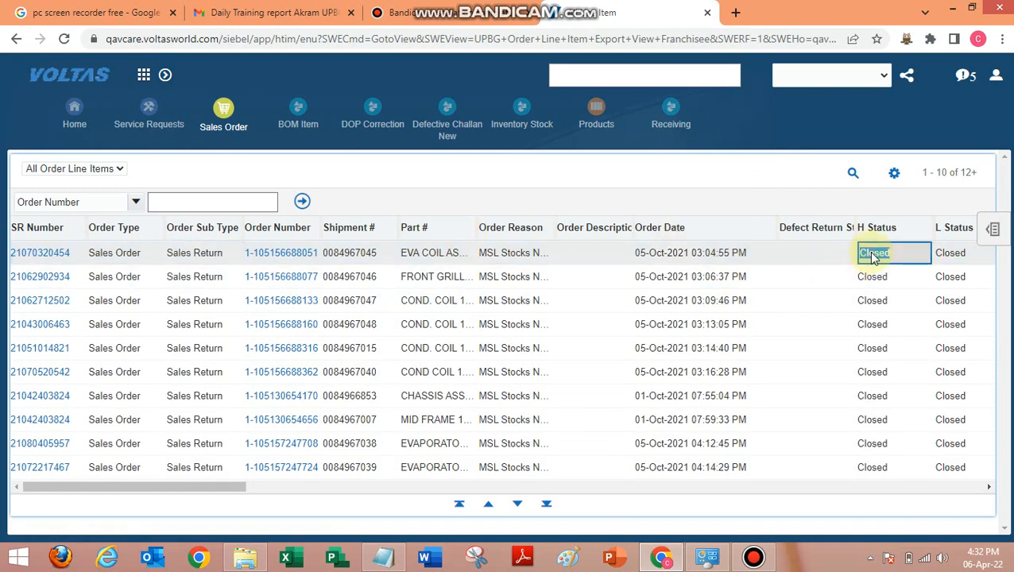
left_click(362, 265)
left_click(372, 263)
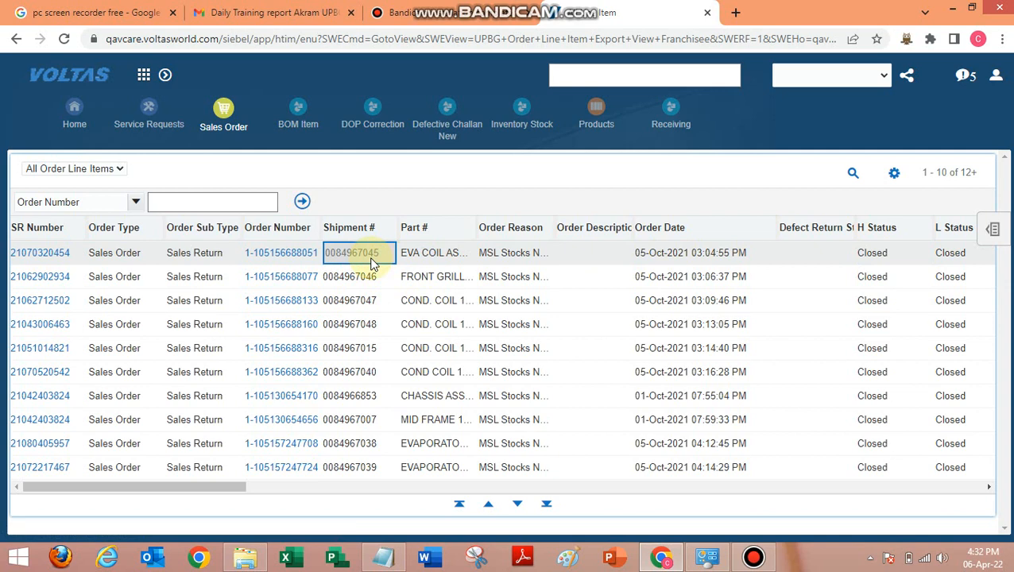
left_click(871, 253)
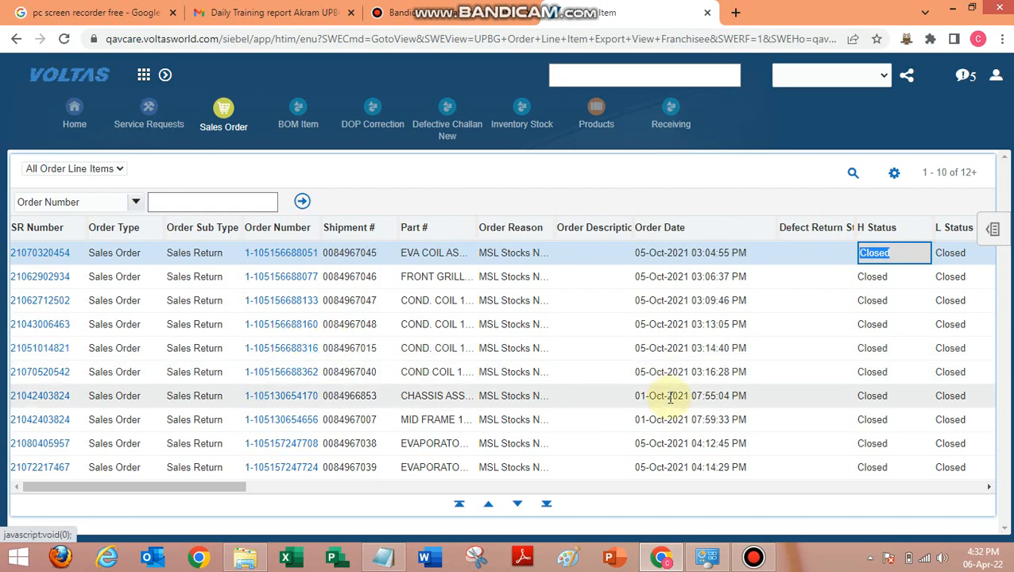
left_click(752, 554)
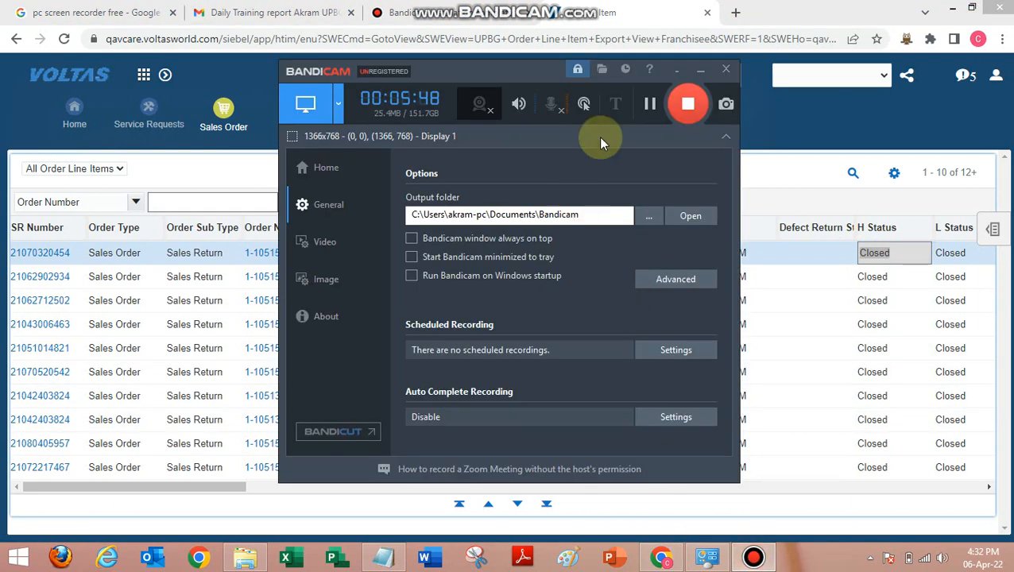